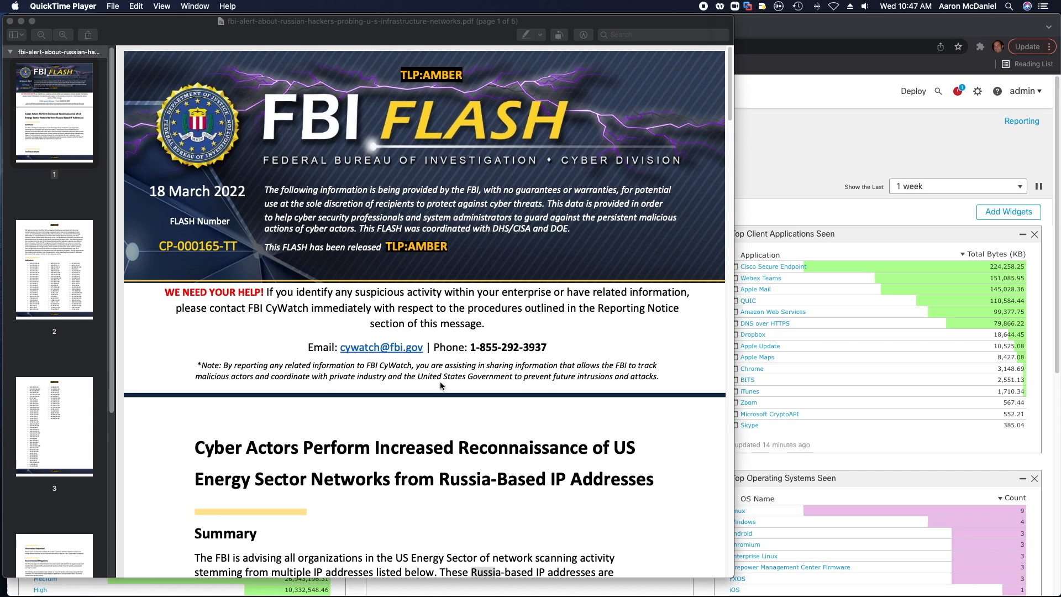
Step: Read the summary, technical details and listed IP address indicators in the FBI Flash alert PDF
{"action": "scroll", "coordinate": [449, 479], "scroll_direction": "down", "scroll_amount": 3}
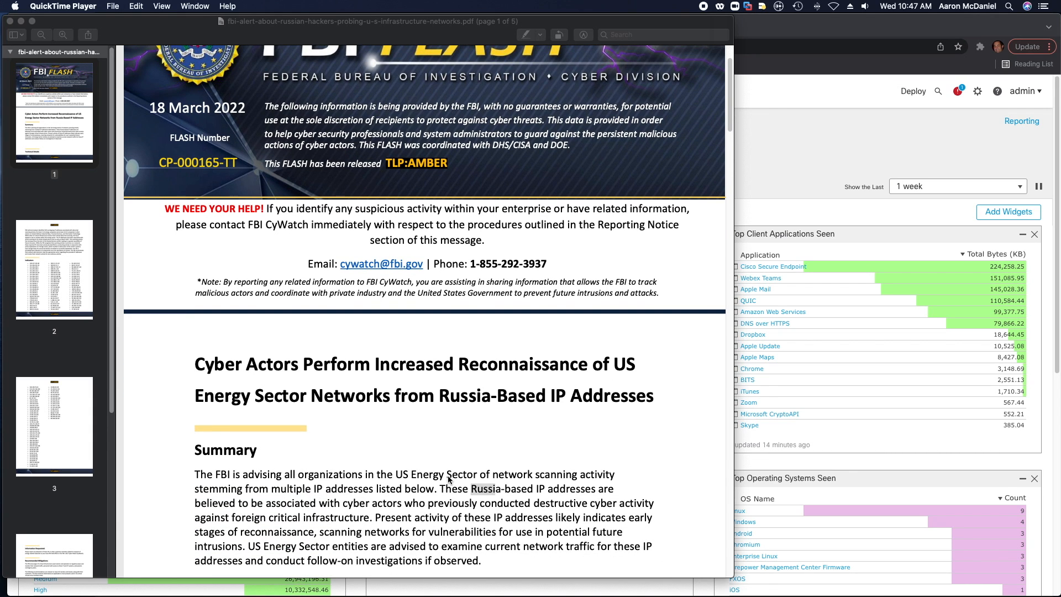
{"action": "scroll", "coordinate": [448, 478], "scroll_direction": "down", "scroll_amount": 1}
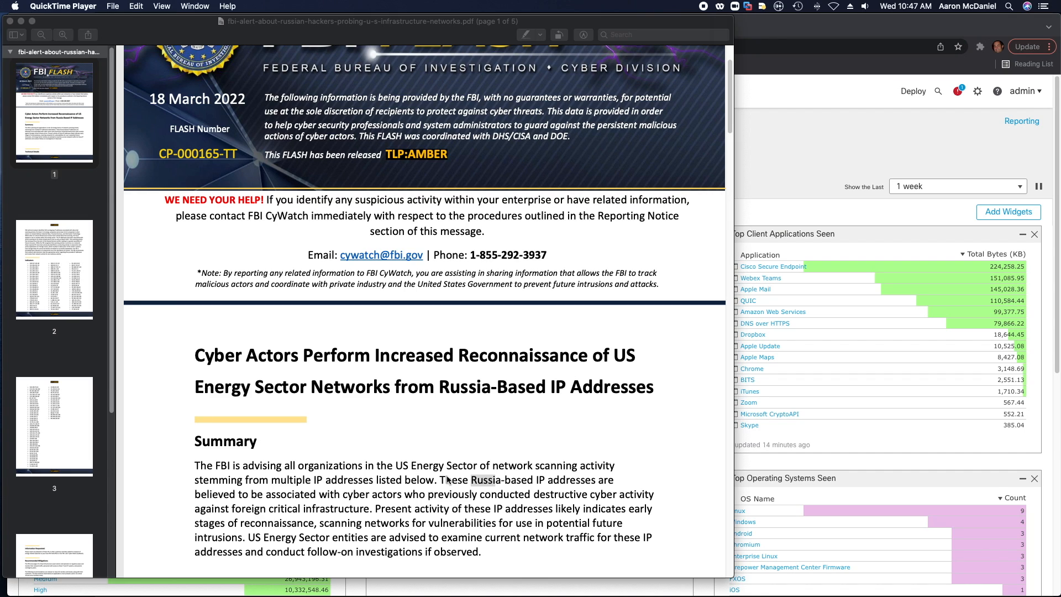
{"action": "scroll", "coordinate": [449, 479], "scroll_direction": "down", "scroll_amount": 2}
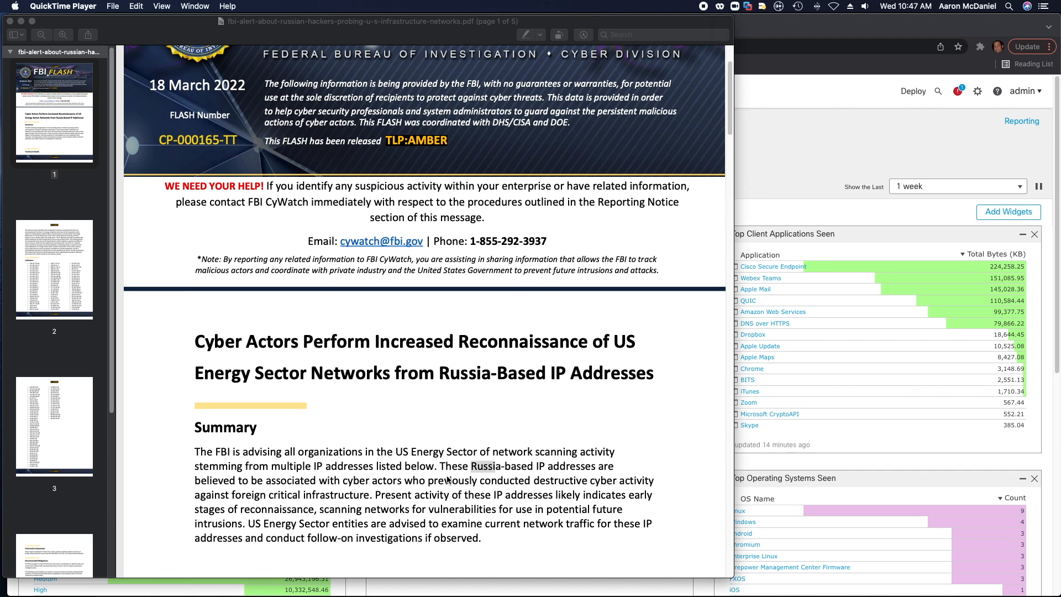
{"action": "scroll", "coordinate": [448, 477], "scroll_direction": "down", "scroll_amount": 15}
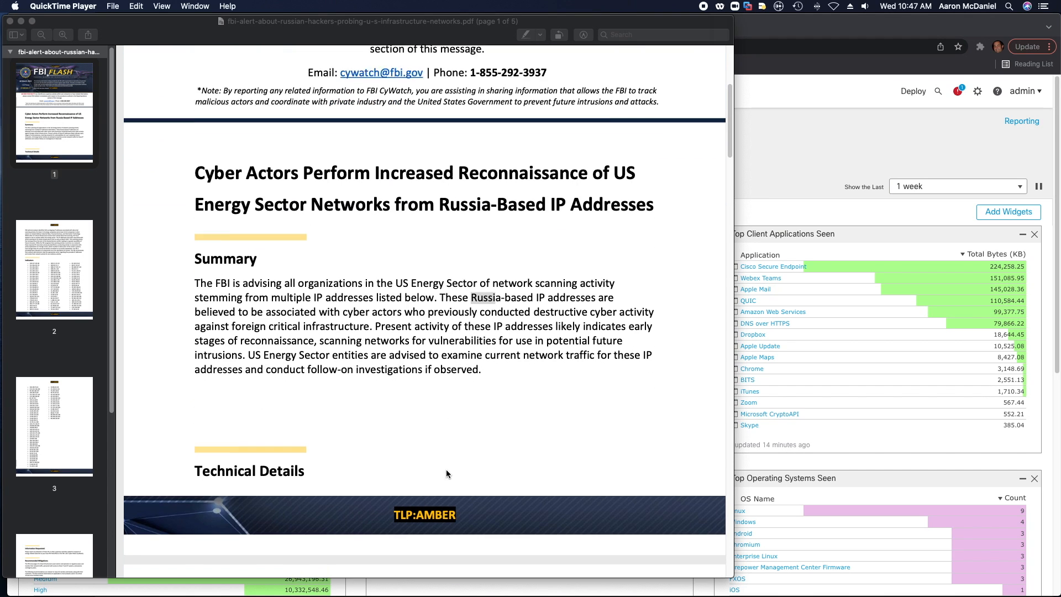
{"action": "scroll", "coordinate": [446, 472], "scroll_direction": "down", "scroll_amount": 20}
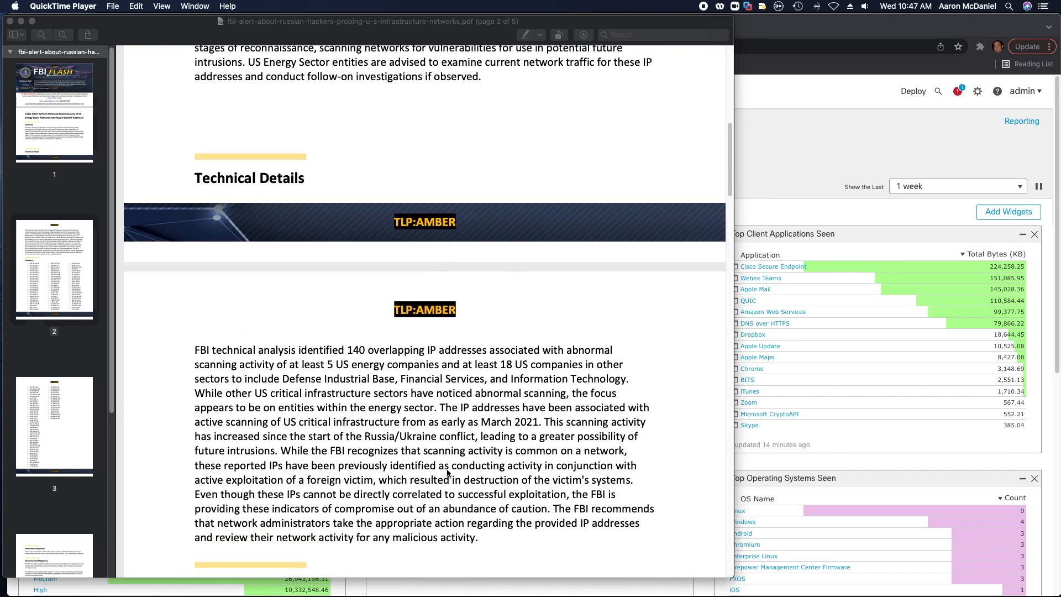
{"action": "scroll", "coordinate": [447, 472], "scroll_direction": "down", "scroll_amount": 3}
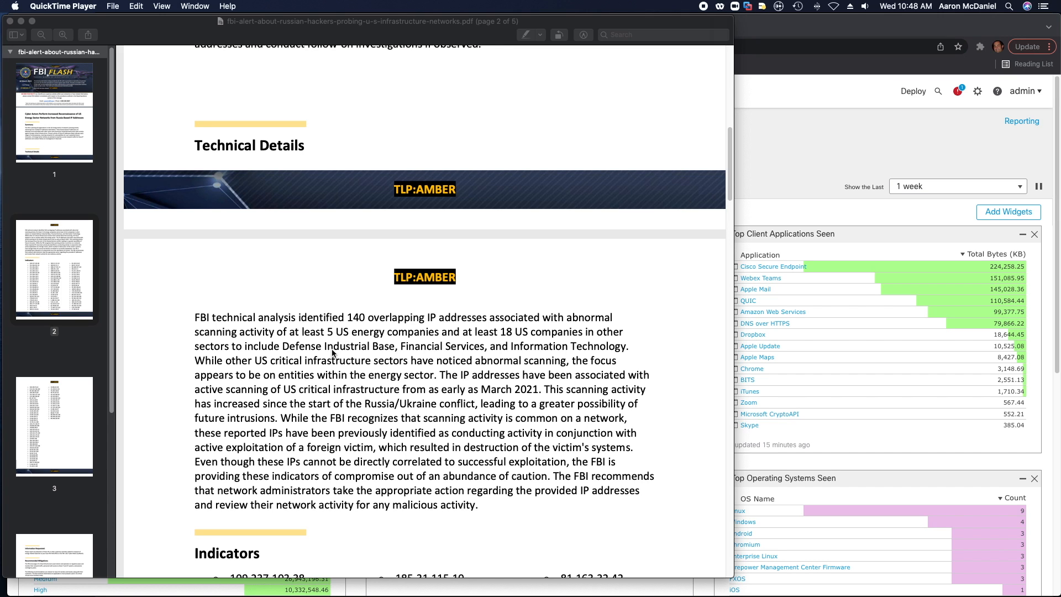
{"action": "scroll", "coordinate": [375, 404], "scroll_direction": "down", "scroll_amount": 5}
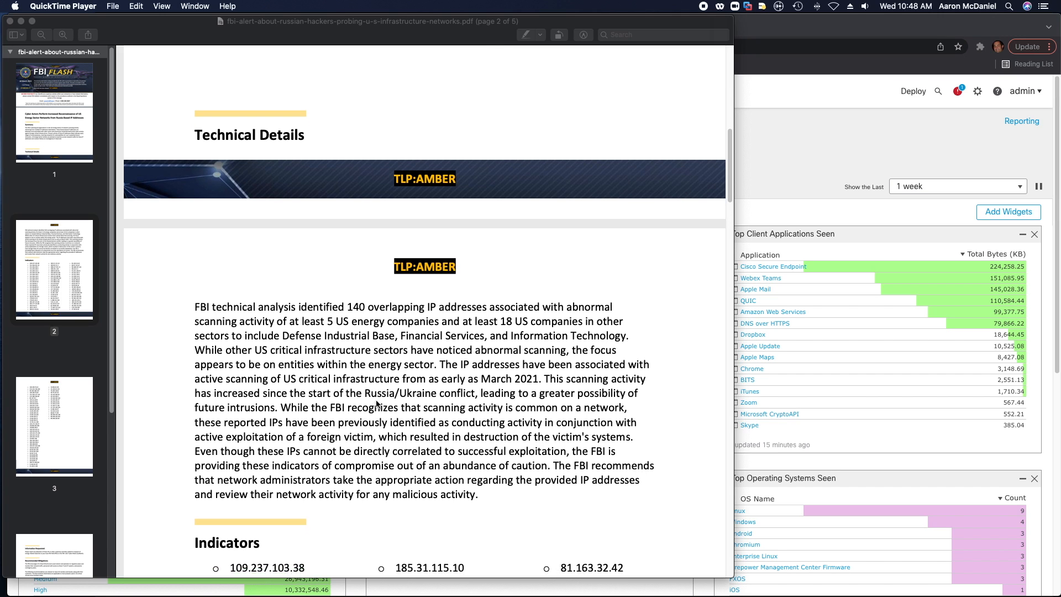
{"action": "scroll", "coordinate": [375, 404], "scroll_direction": "down", "scroll_amount": 7}
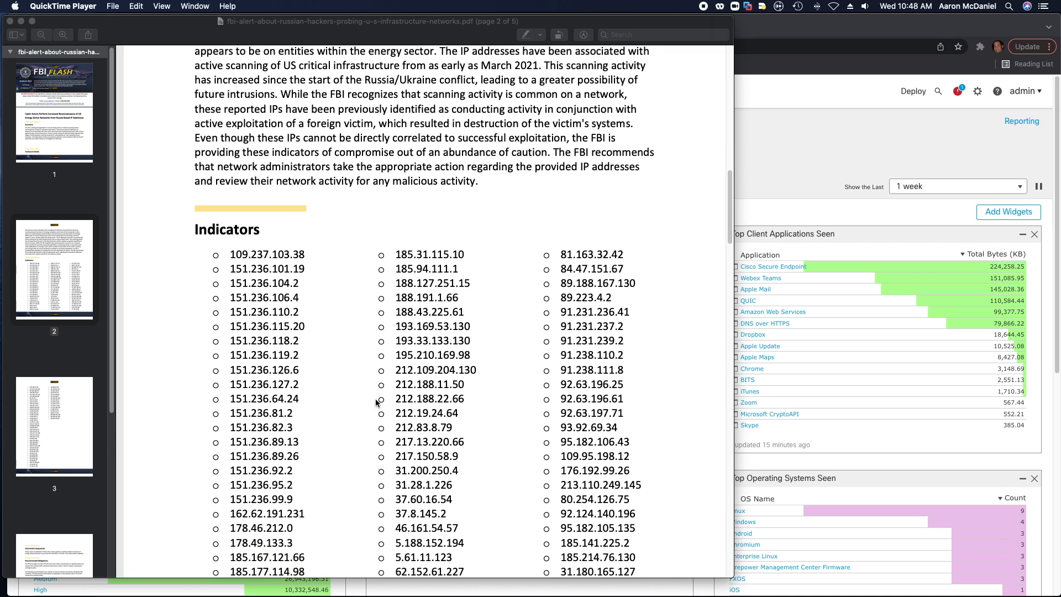
{"action": "scroll", "coordinate": [375, 402], "scroll_direction": "down", "scroll_amount": 4}
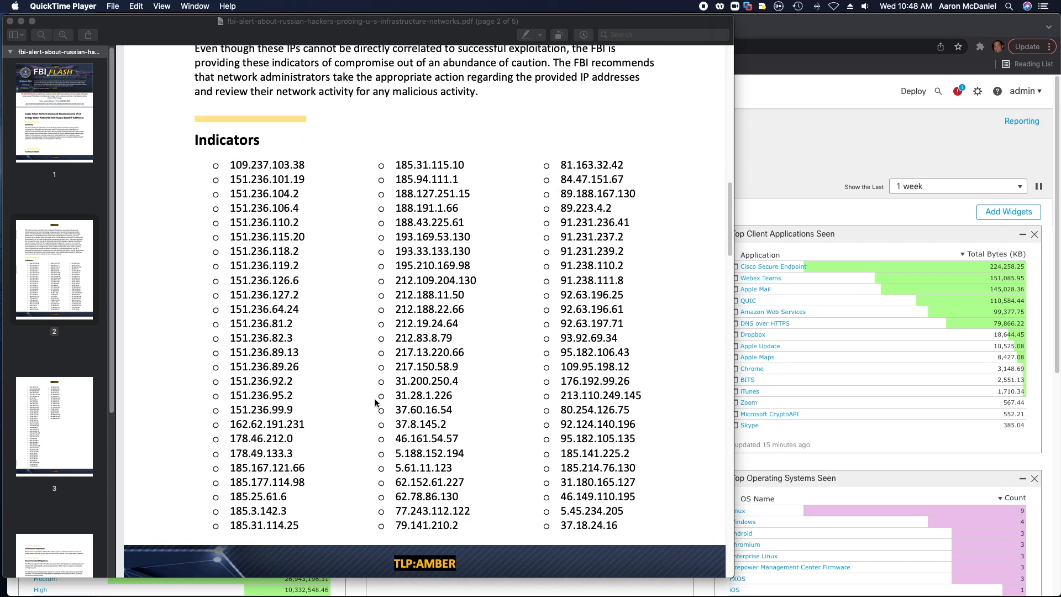
{"action": "scroll", "coordinate": [375, 403], "scroll_direction": "down", "scroll_amount": 9}
{"action": "scroll", "coordinate": [375, 402], "scroll_direction": "down", "scroll_amount": 13}
{"action": "scroll", "coordinate": [374, 402], "scroll_direction": "down", "scroll_amount": 20}
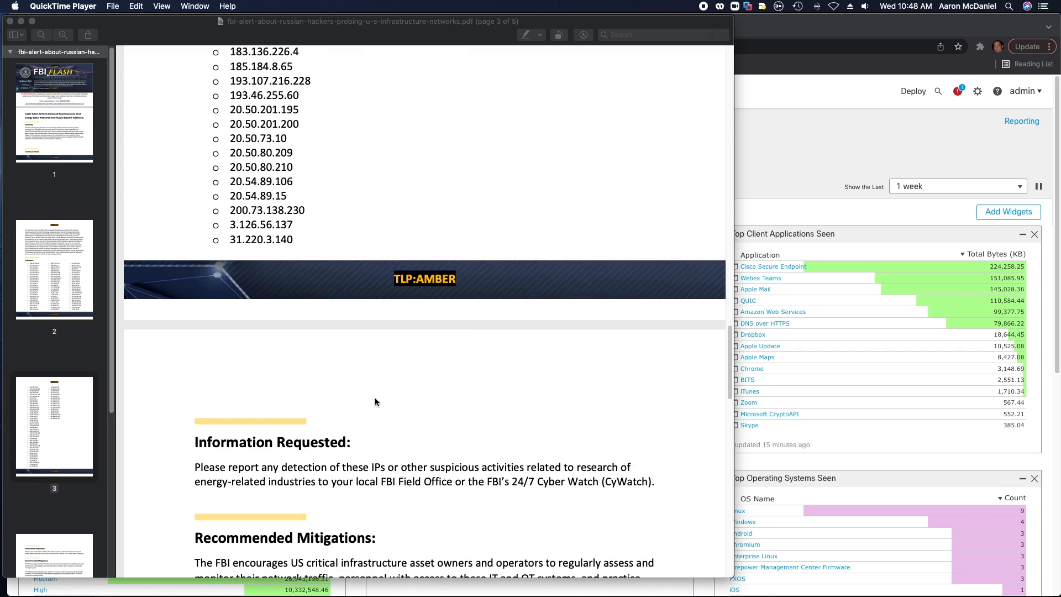
Step: Review the alert's Information Requested and Recommended Mitigations sections, and go back over the indicators to the summary
{"action": "scroll", "coordinate": [375, 402], "scroll_direction": "down", "scroll_amount": 5}
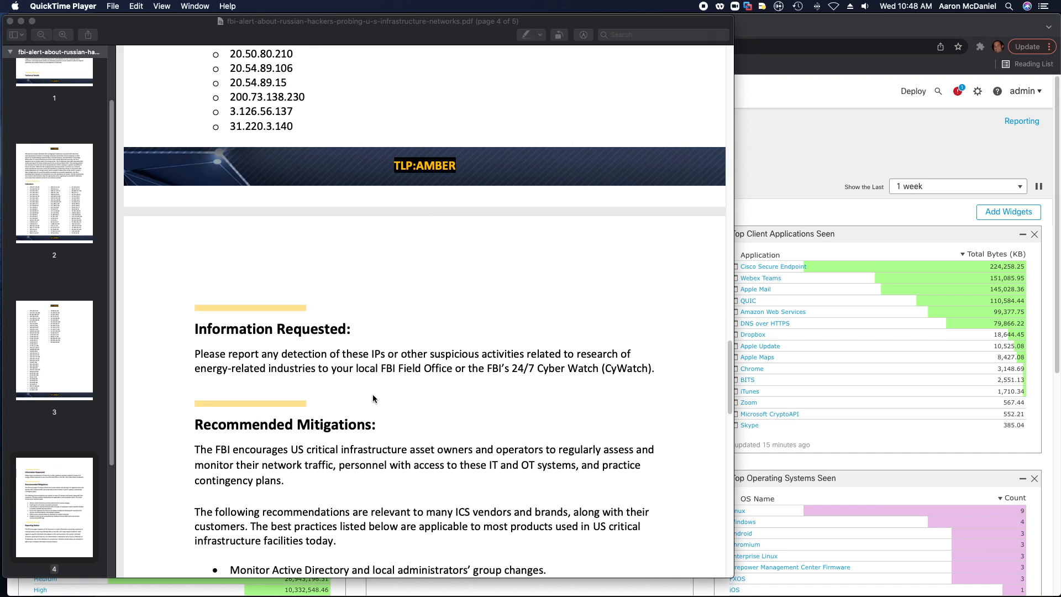
{"action": "scroll", "coordinate": [374, 397], "scroll_direction": "down", "scroll_amount": 6}
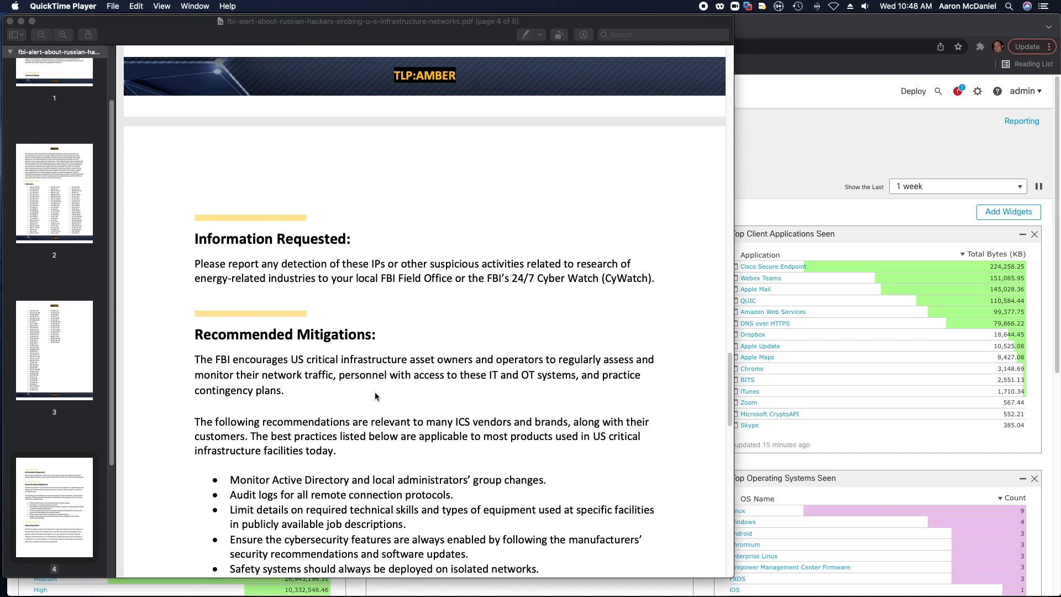
{"action": "scroll", "coordinate": [378, 392], "scroll_direction": "down", "scroll_amount": 2}
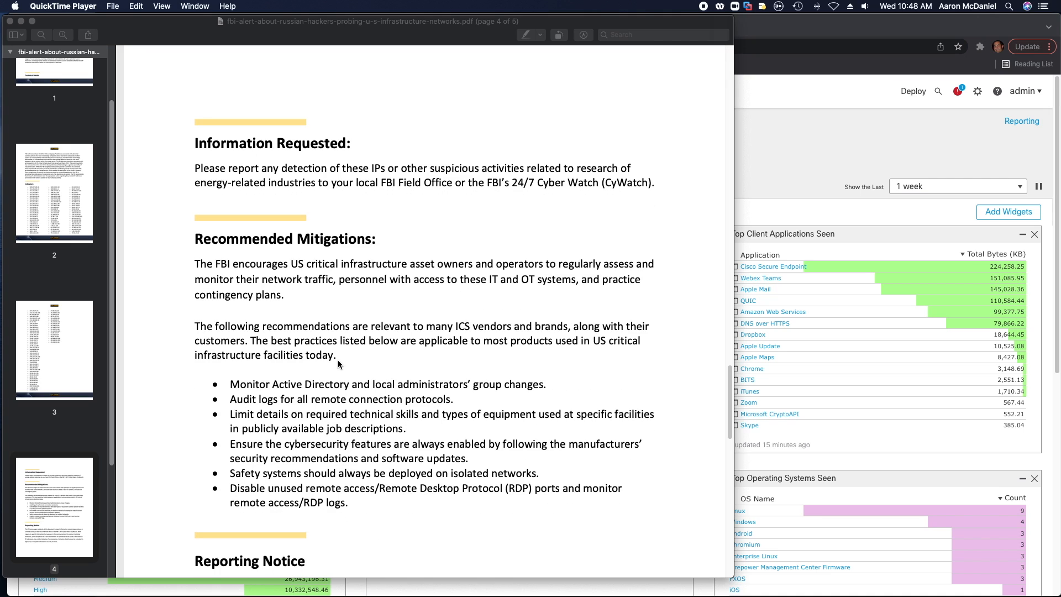
{"action": "scroll", "coordinate": [339, 364], "scroll_direction": "down", "scroll_amount": 1}
{"action": "scroll", "coordinate": [338, 364], "scroll_direction": "down", "scroll_amount": 1}
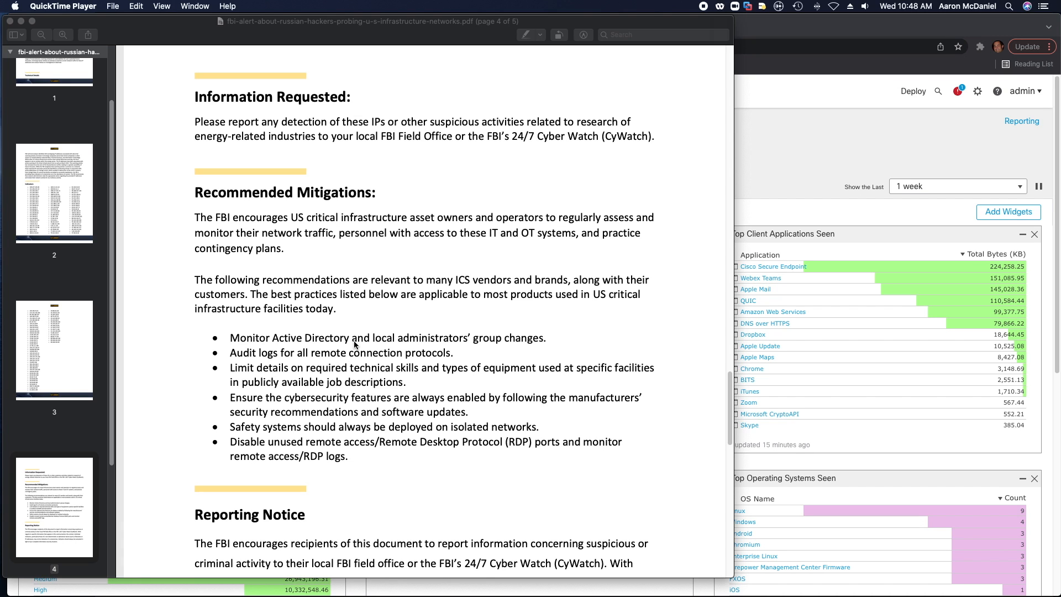
{"action": "scroll", "coordinate": [358, 338], "scroll_direction": "up", "scroll_amount": 3}
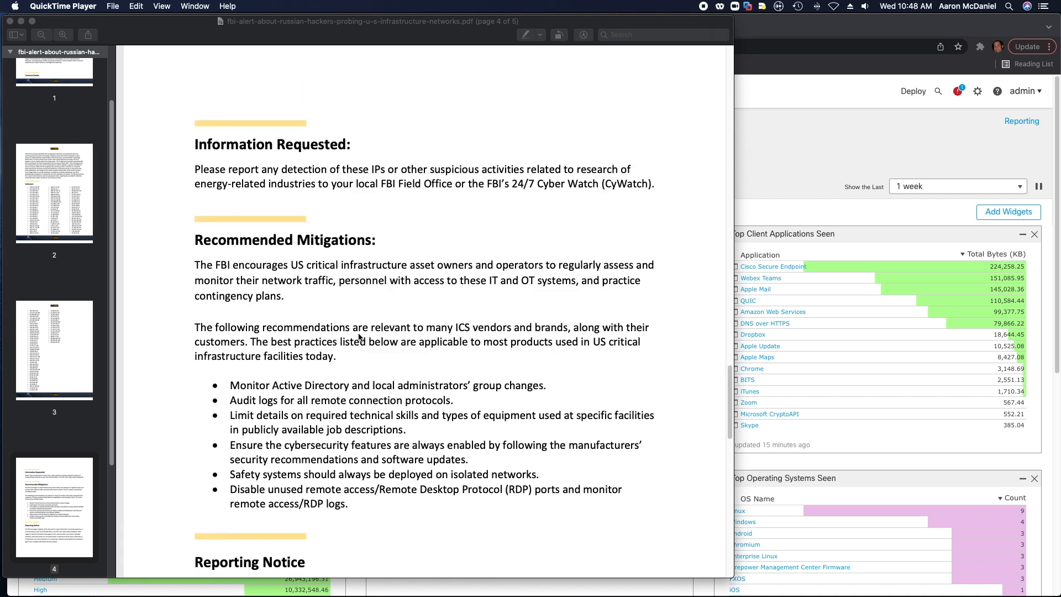
{"action": "scroll", "coordinate": [358, 336], "scroll_direction": "up", "scroll_amount": 15}
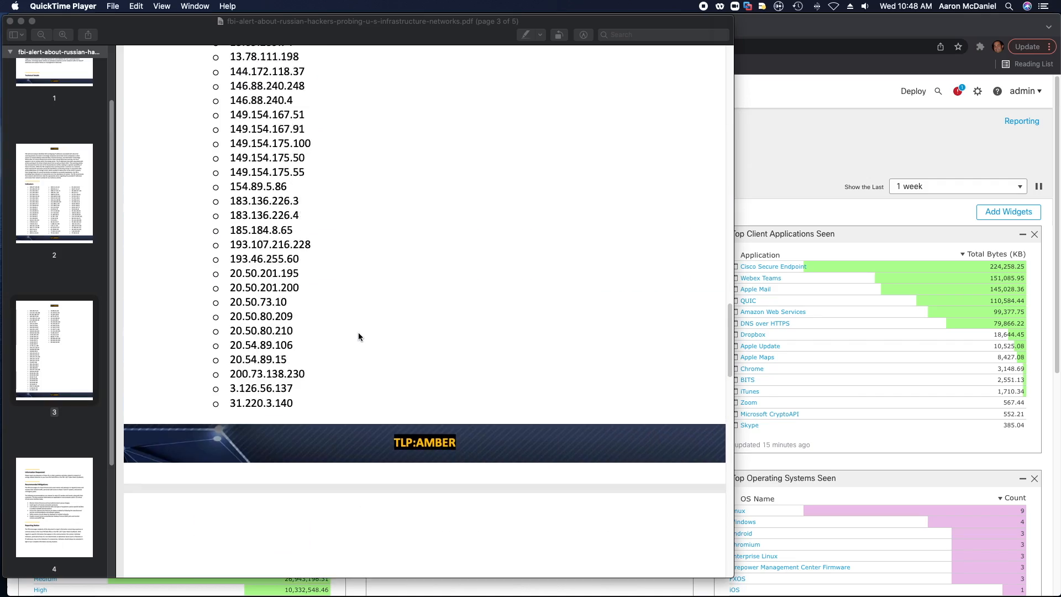
{"action": "scroll", "coordinate": [358, 336], "scroll_direction": "up", "scroll_amount": 20}
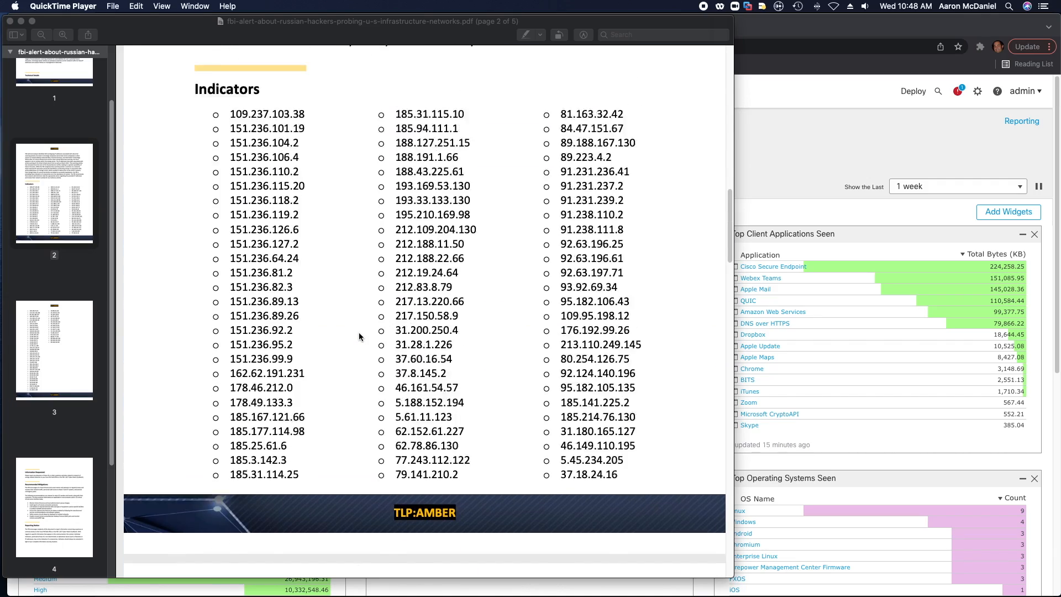
{"action": "scroll", "coordinate": [359, 334], "scroll_direction": "up", "scroll_amount": 20}
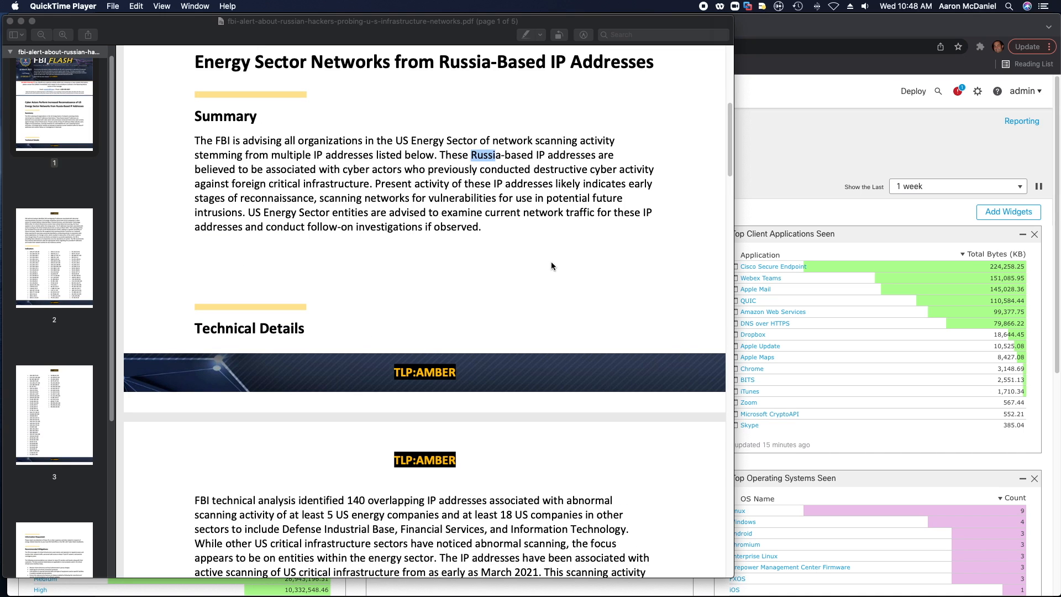
Step: Switch to Firepower Management Center in Chrome and open the Security Intelligence Network Lists and Feeds in Object Management
{"action": "left_click", "coordinate": [792, 179]}
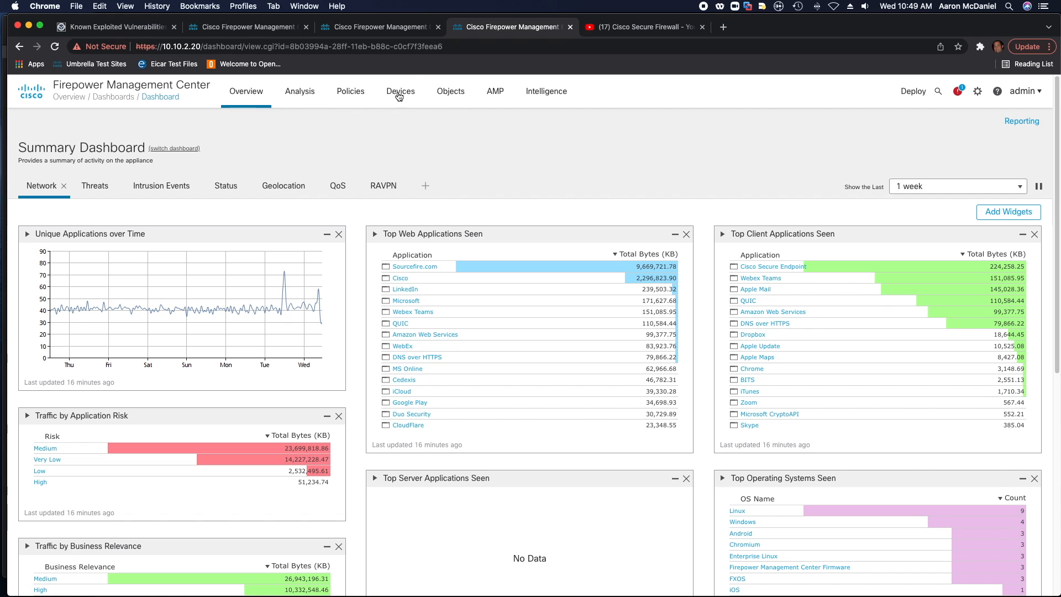
{"action": "left_click", "coordinate": [385, 28]}
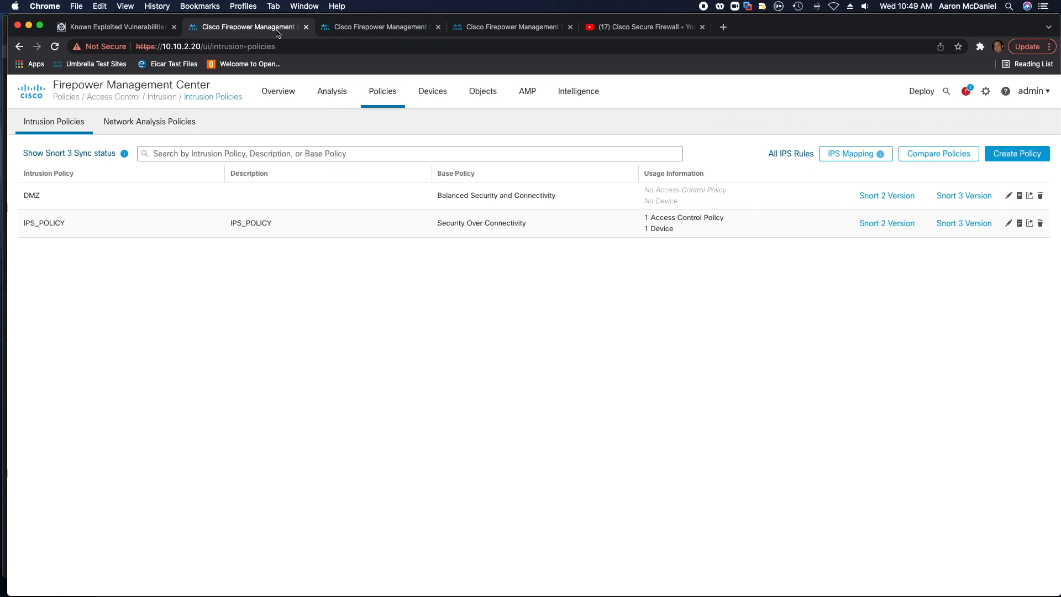
{"action": "left_click", "coordinate": [276, 28]}
{"action": "left_click", "coordinate": [461, 27]}
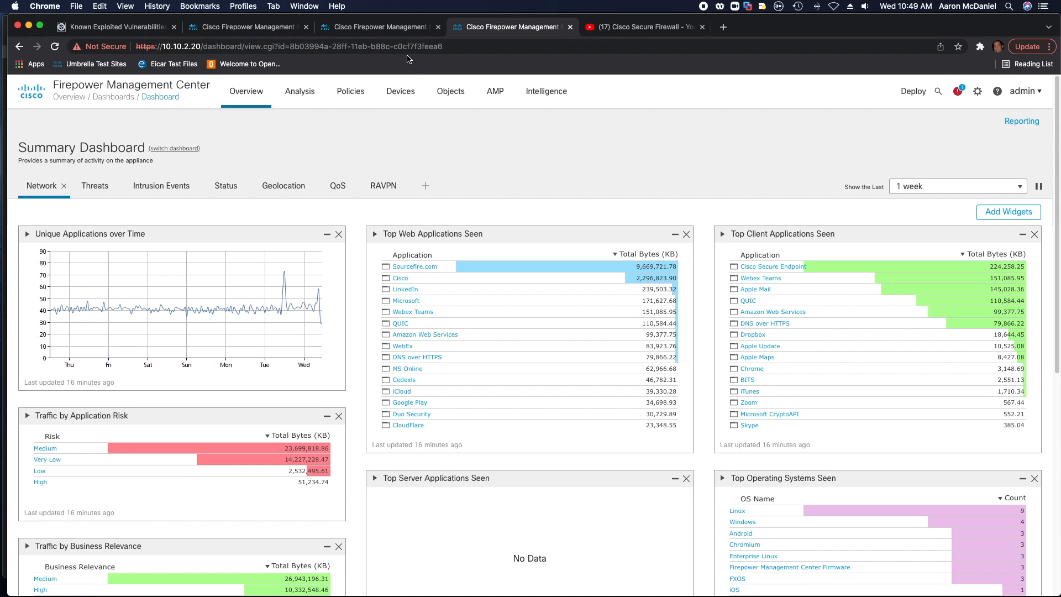
{"action": "mouse_move", "coordinate": [448, 94]}
{"action": "left_click", "coordinate": [479, 122]}
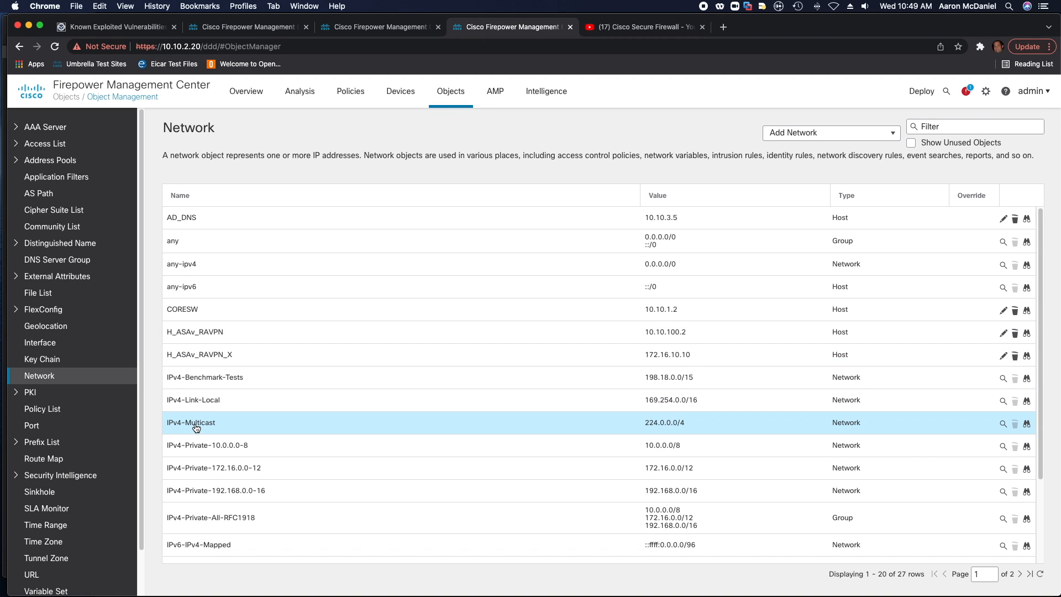
{"action": "left_click", "coordinate": [79, 477]}
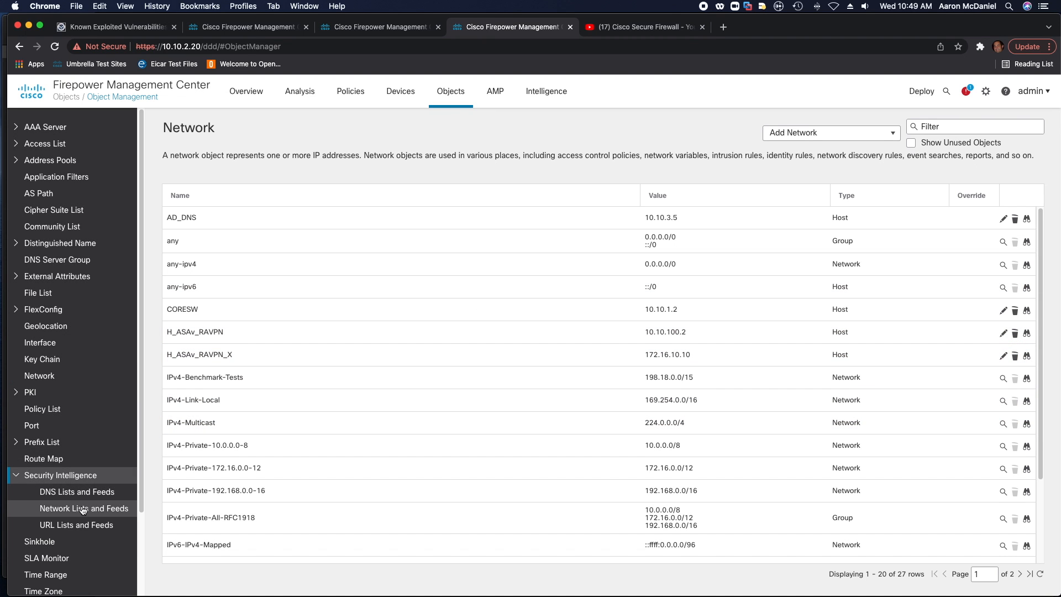
{"action": "left_click", "coordinate": [83, 510]}
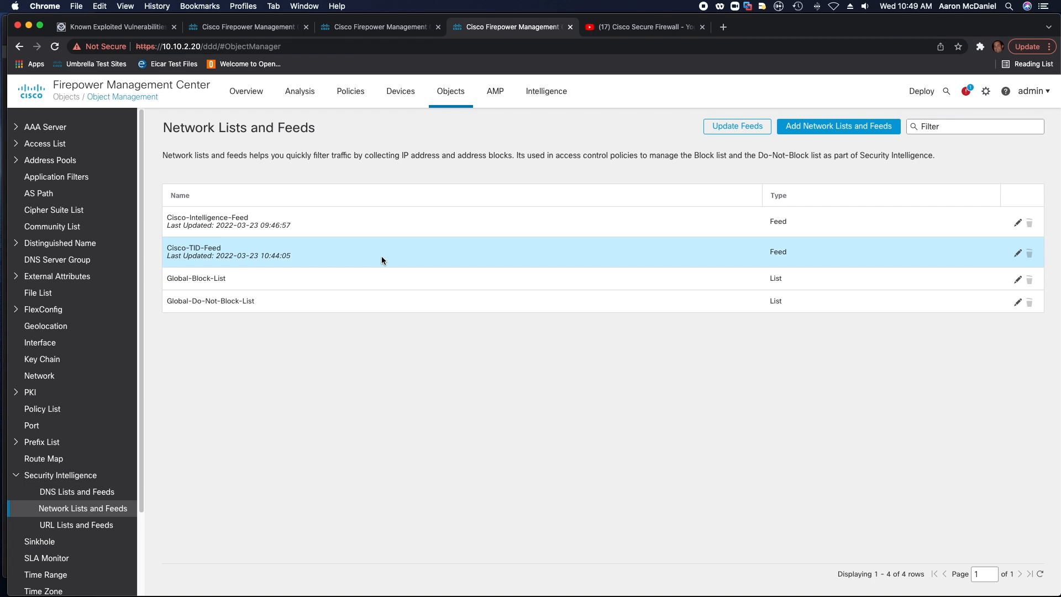
Step: Start a new Security Intelligence network entry named FBI-Recon-March2022 with the type List
{"action": "left_click", "coordinate": [799, 131]}
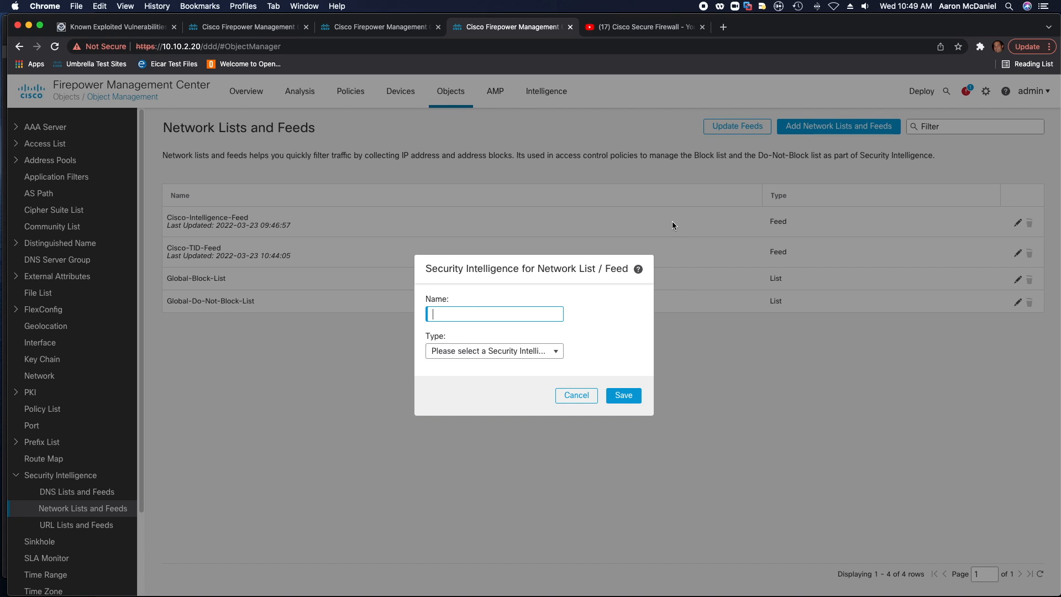
{"action": "type", "text": "FBI-Recon-March2022"}
{"action": "left_click", "coordinate": [524, 351]}
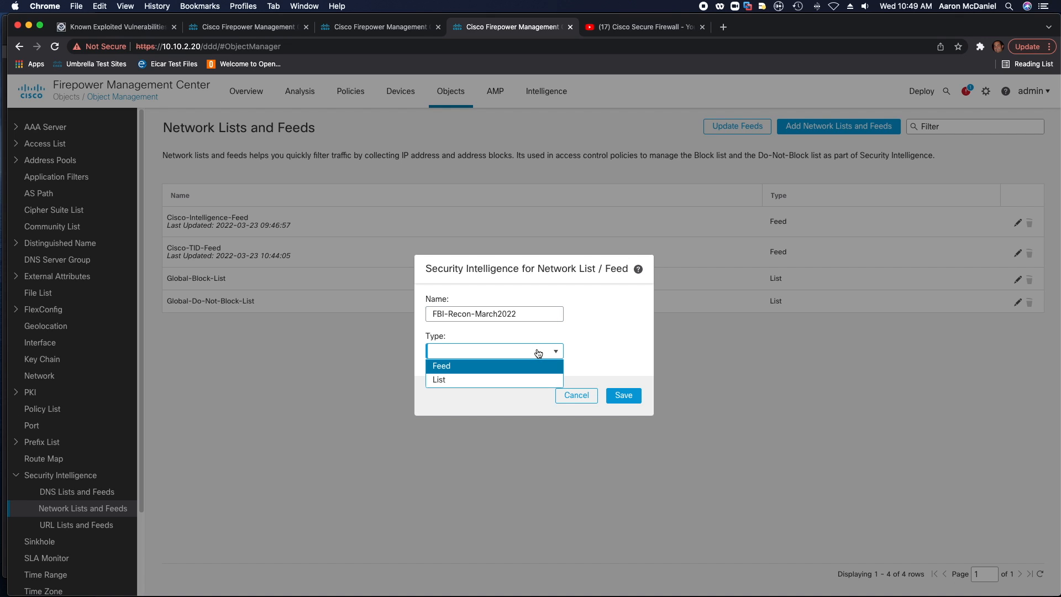
{"action": "left_click", "coordinate": [511, 378]}
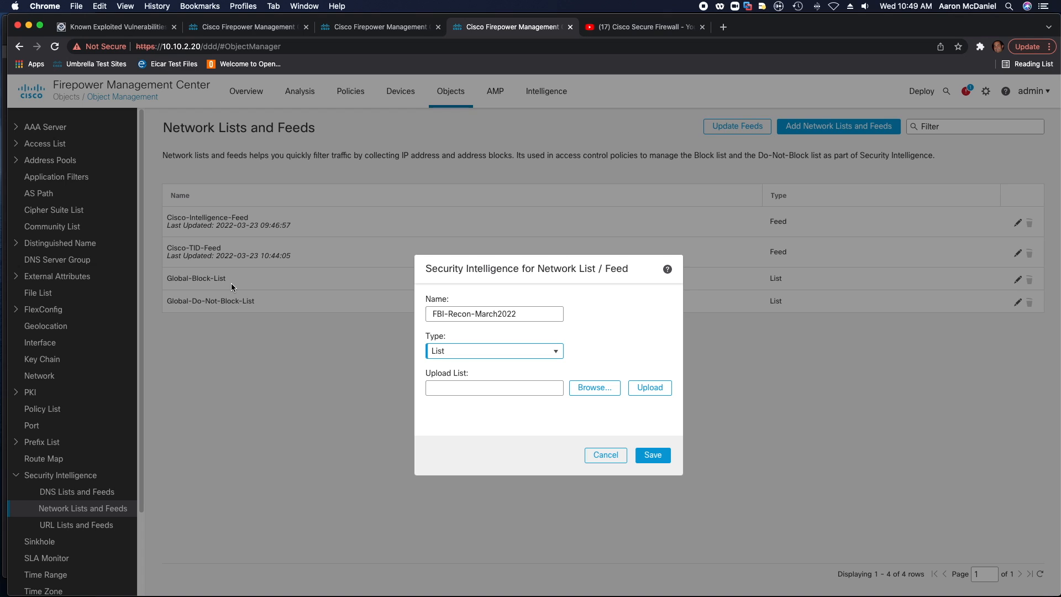
Step: Upload FBI Indicators.txt from the Documents folder as the list's contents and save the list
{"action": "left_click", "coordinate": [594, 394]}
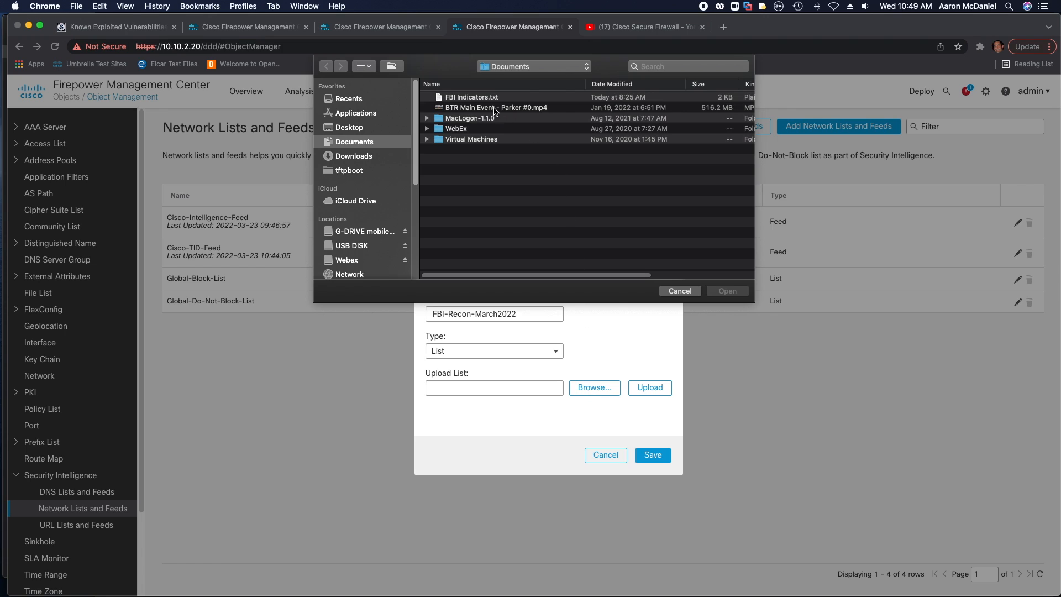
{"action": "left_click", "coordinate": [475, 97]}
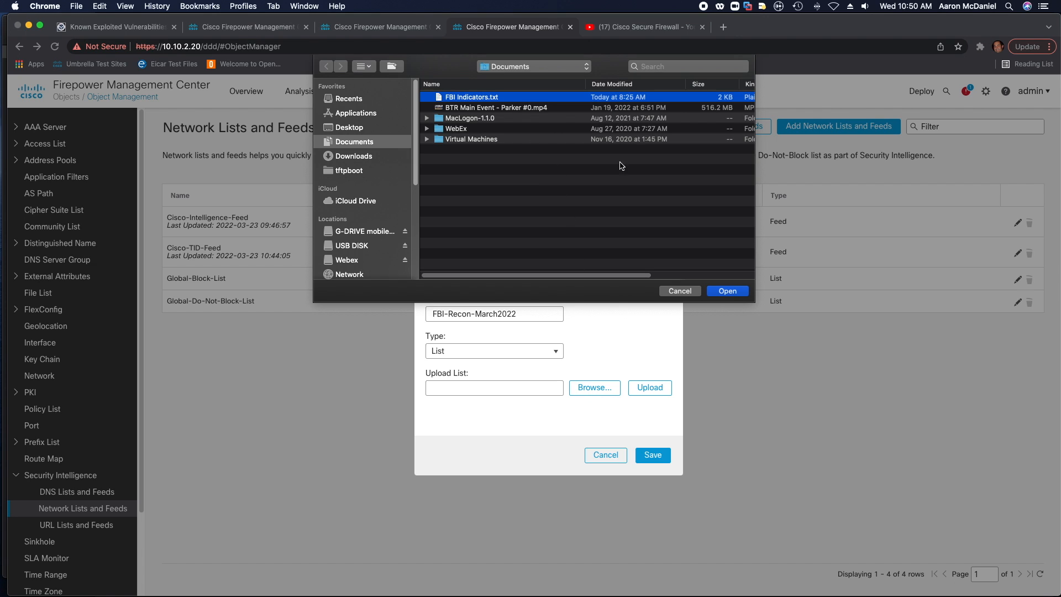
{"action": "left_click", "coordinate": [735, 291]}
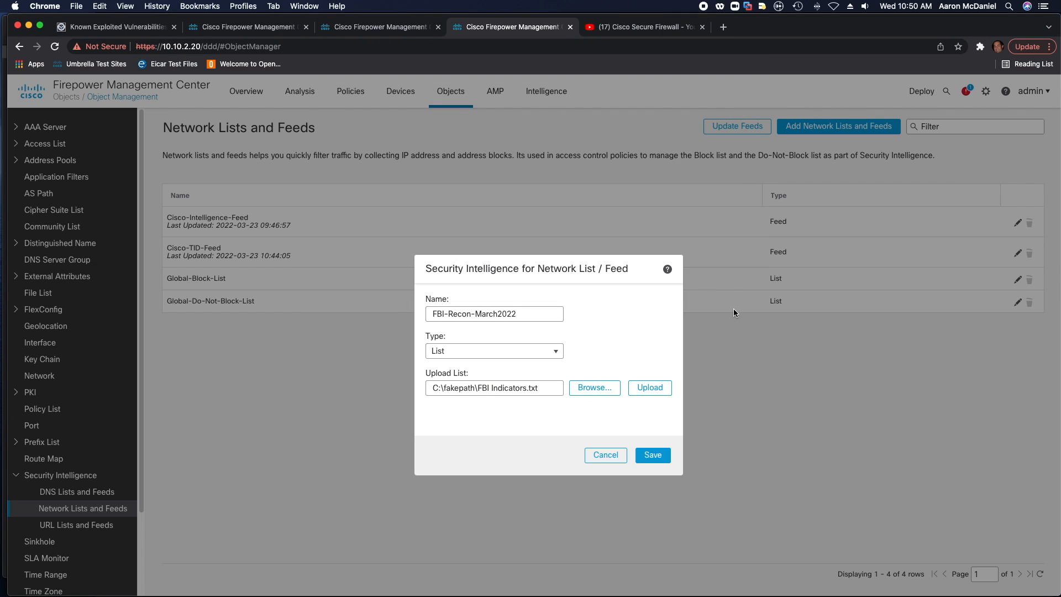
{"action": "left_click", "coordinate": [650, 388]}
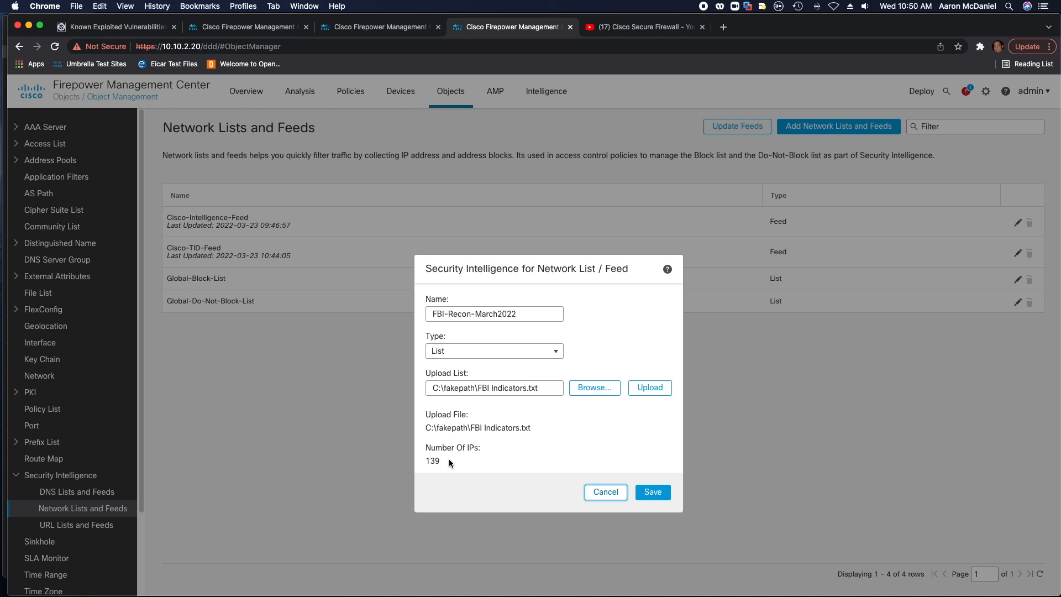
{"action": "left_click", "coordinate": [654, 498]}
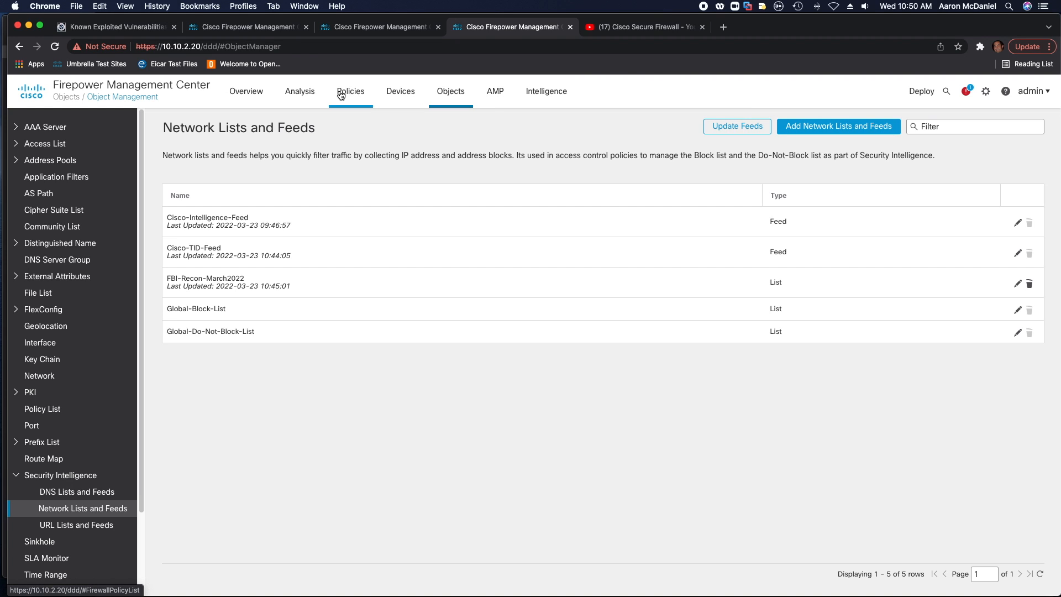
Step: Open the BasePolicy access control policy for editing and show its Security Intelligence settings
{"action": "mouse_move", "coordinate": [341, 94]}
{"action": "left_click", "coordinate": [376, 137]}
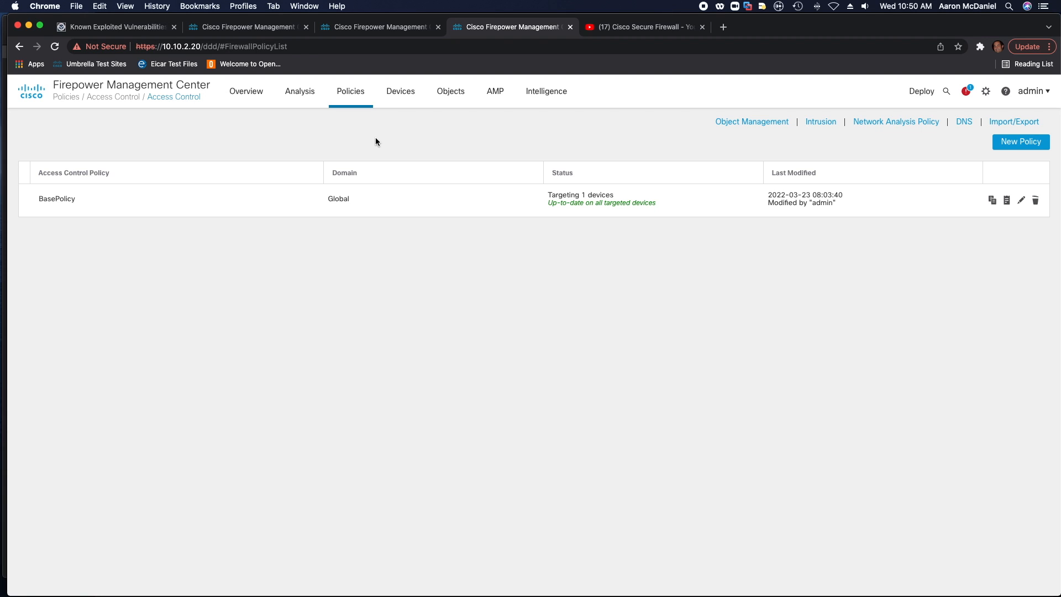
{"action": "left_click", "coordinate": [1021, 201]}
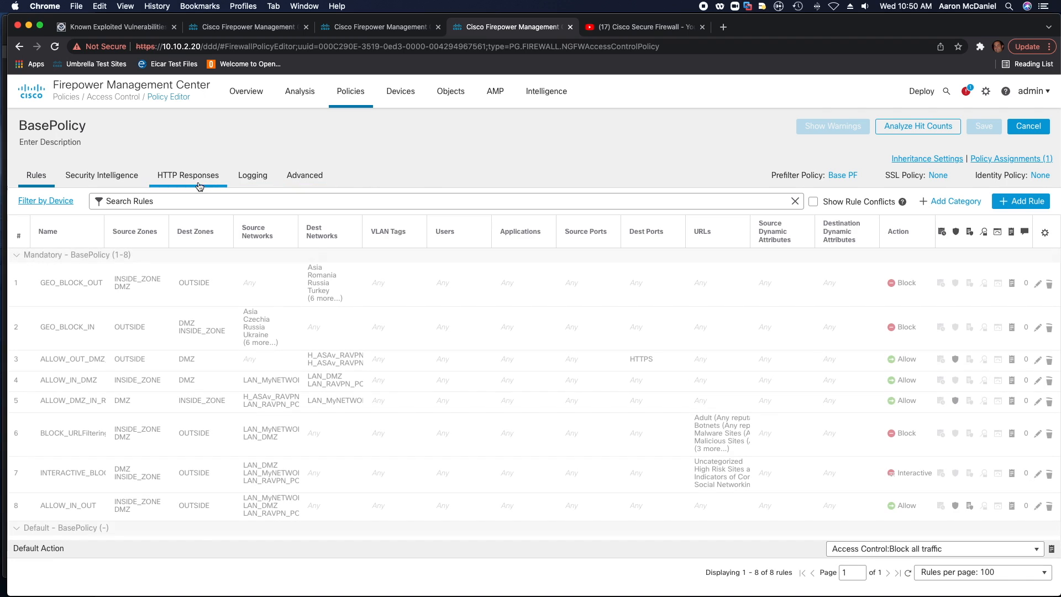
{"action": "left_click", "coordinate": [117, 176]}
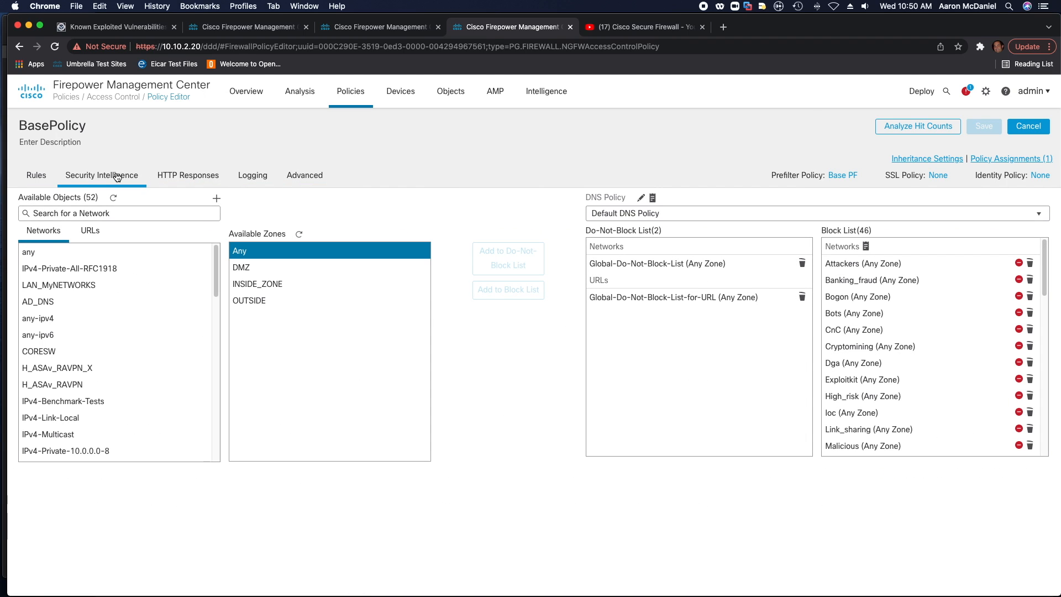
Step: Add the FBI-Recon-March2022 network object to the policy's Block List for the Any zone and save the policy
{"action": "scroll", "coordinate": [114, 352], "scroll_direction": "down", "scroll_amount": 10}
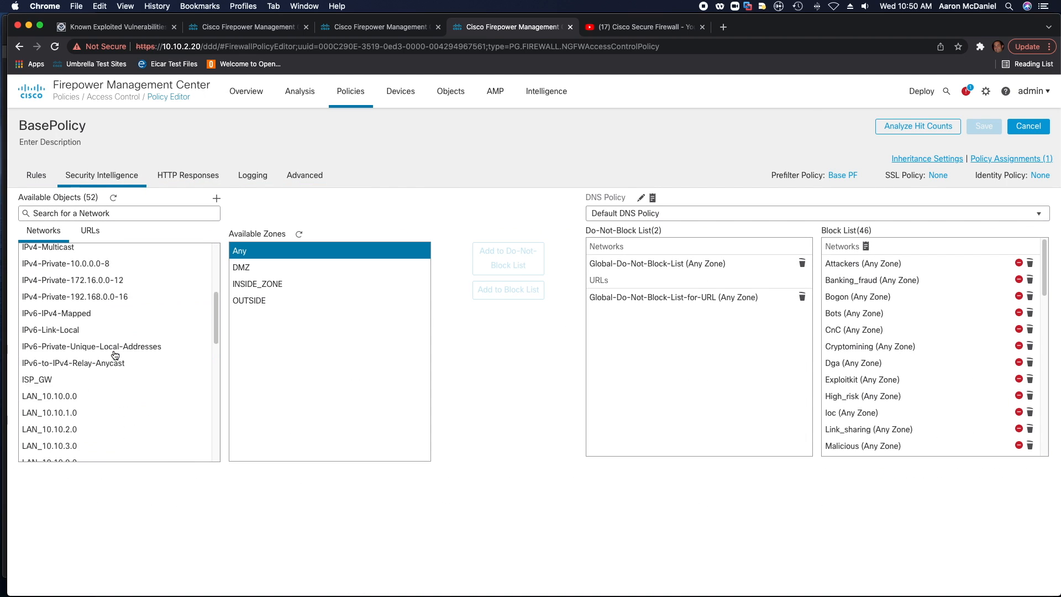
{"action": "left_click", "coordinate": [97, 455]}
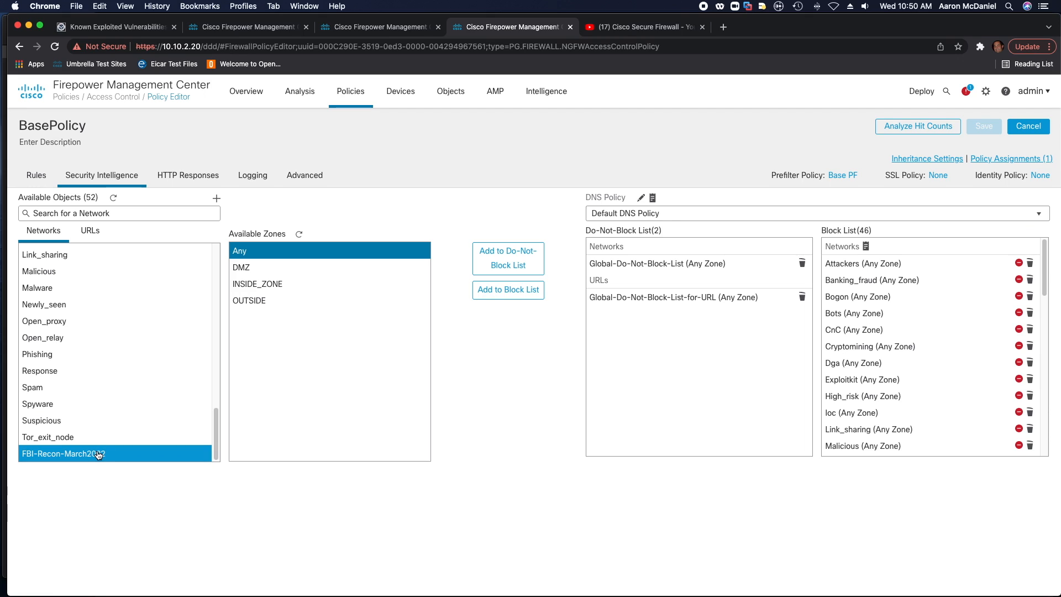
{"action": "left_click", "coordinate": [172, 437], "text": "shift"}
{"action": "left_click", "coordinate": [522, 294]}
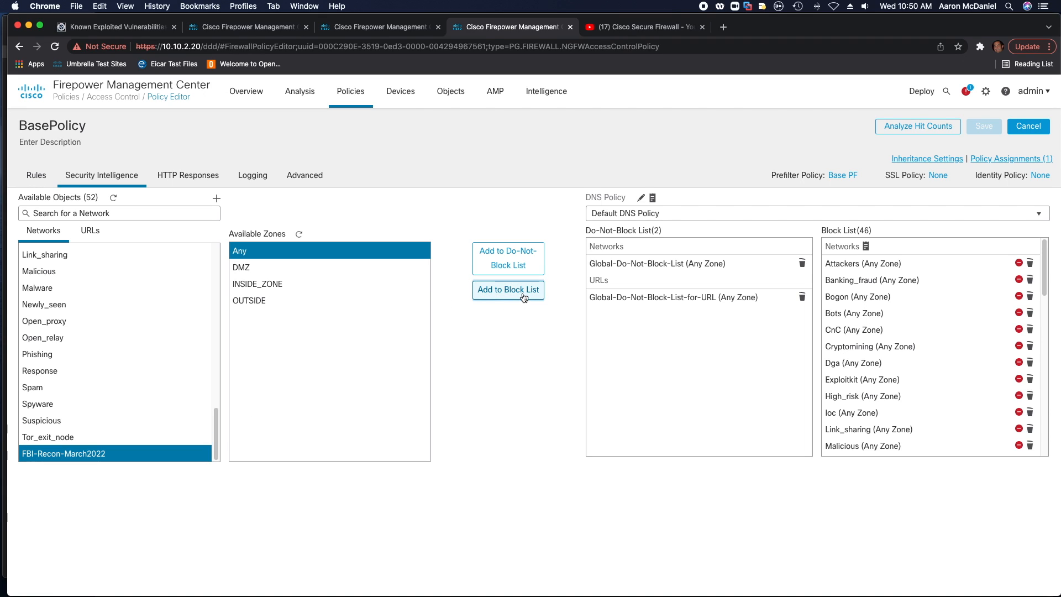
{"action": "left_click", "coordinate": [865, 398]}
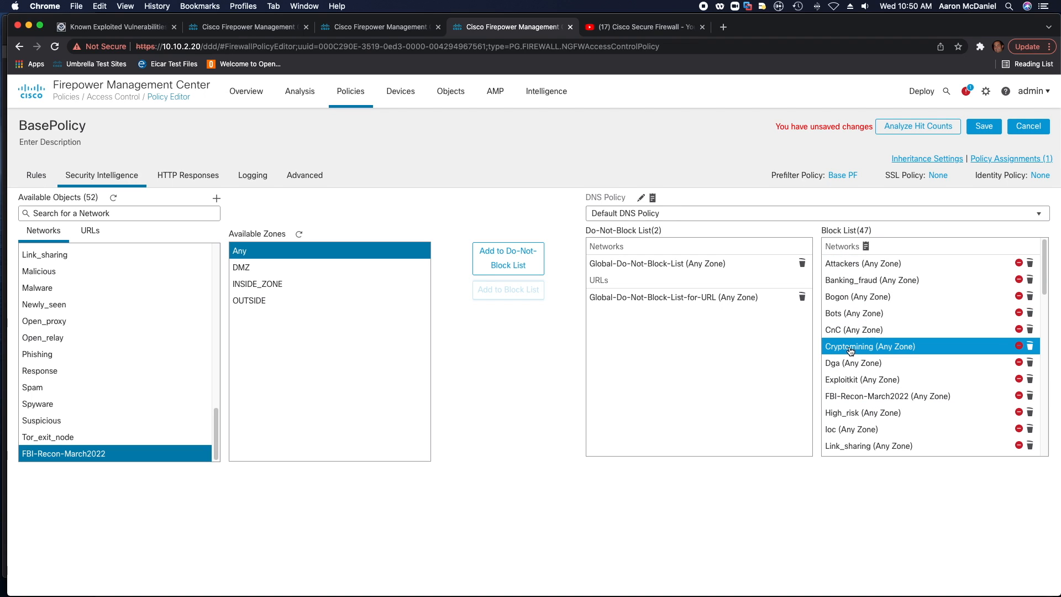
{"action": "mouse_move", "coordinate": [852, 348]}
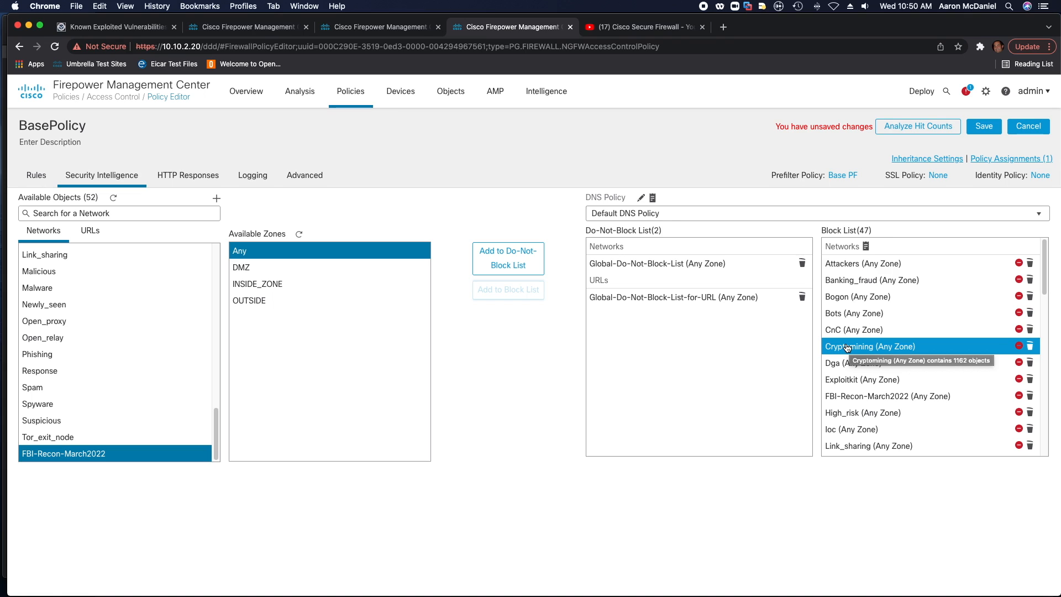
{"action": "left_click", "coordinate": [983, 133]}
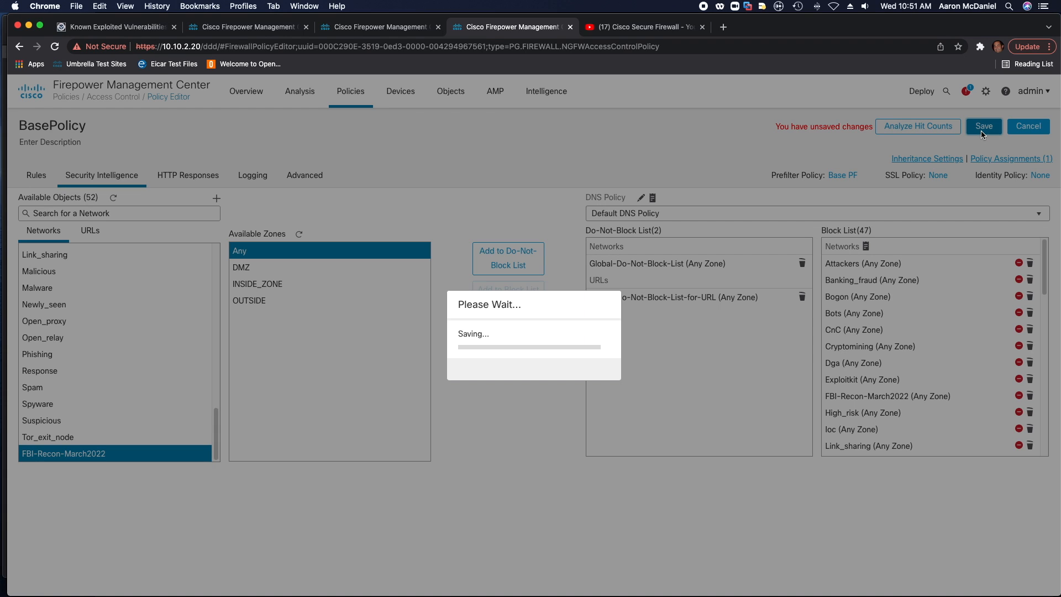